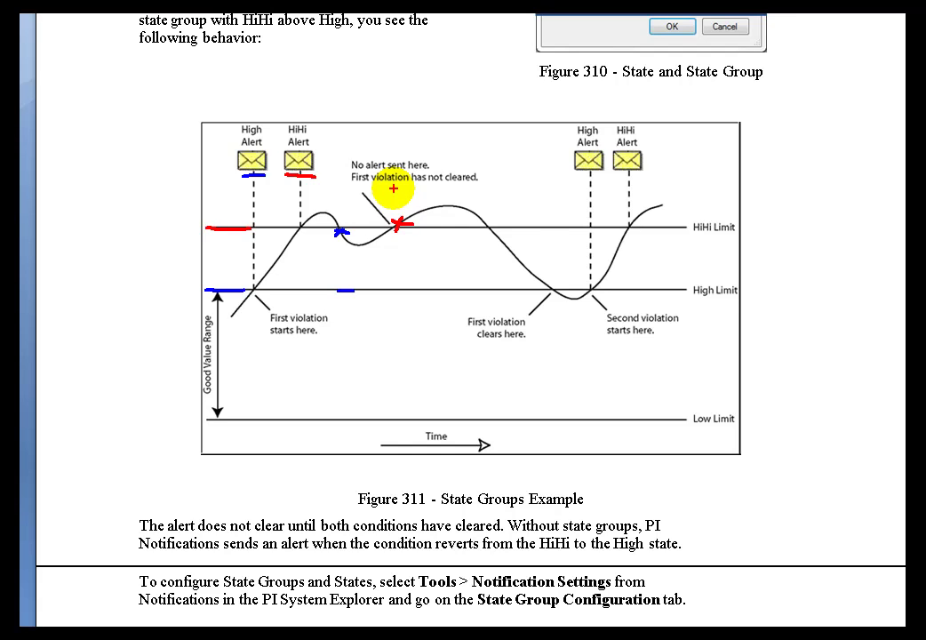
click(392, 204)
mouse_move(393, 188)
mouse_down()
mouse_move(392, 198)
mouse_move(416, 203)
mouse_move(414, 187)
mouse_move(422, 203)
mouse_up()
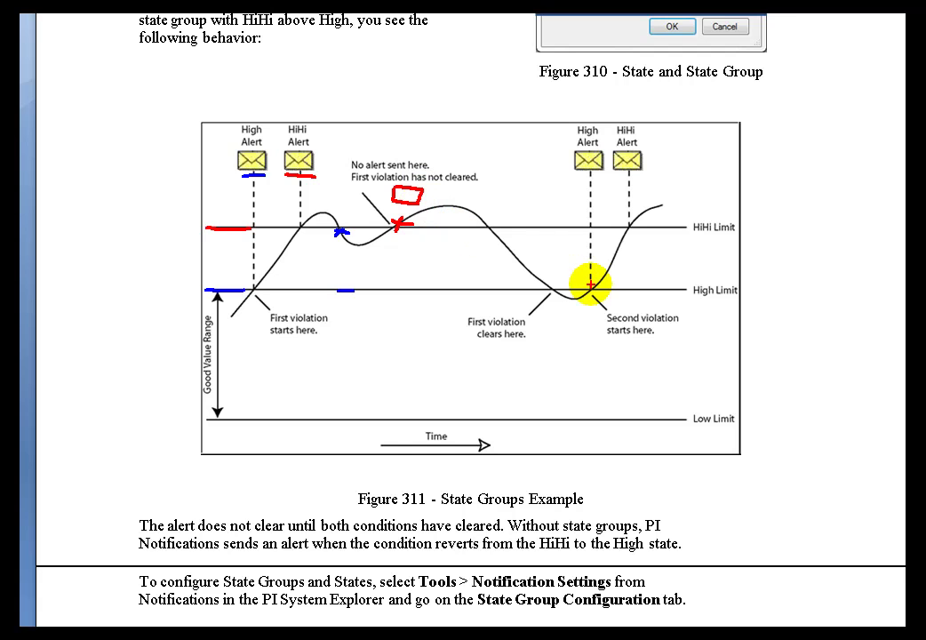
key(Escape)
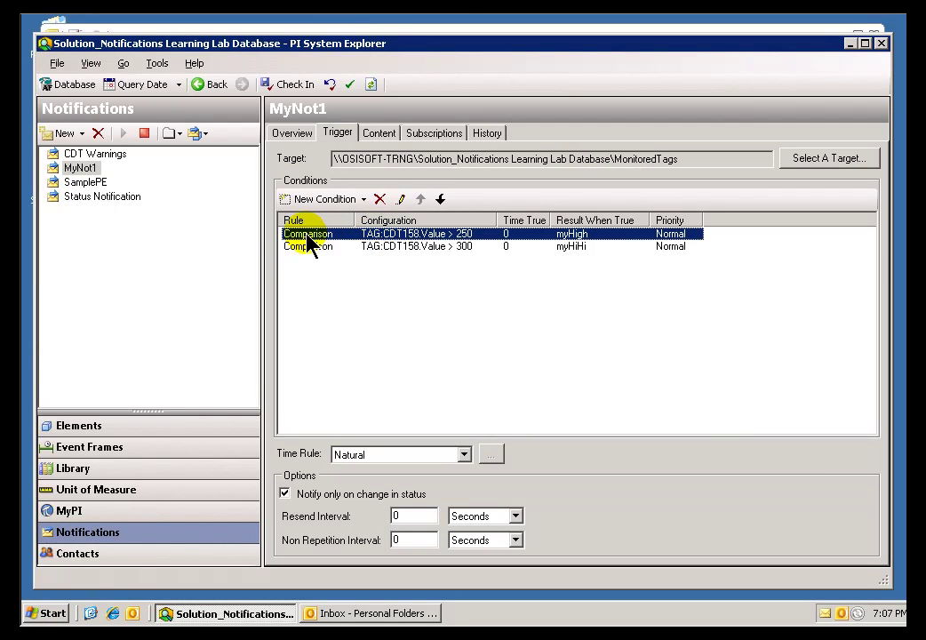
Review the comparison limit, state group and state of both MyNot1 trigger conditions without changing them.
double_click(409, 236)
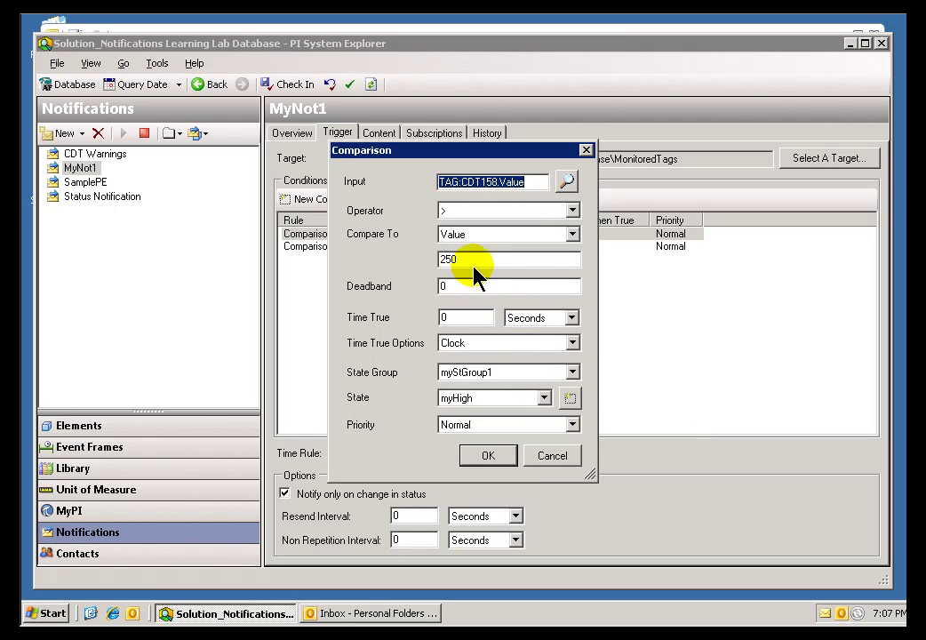
click(546, 456)
double_click(391, 246)
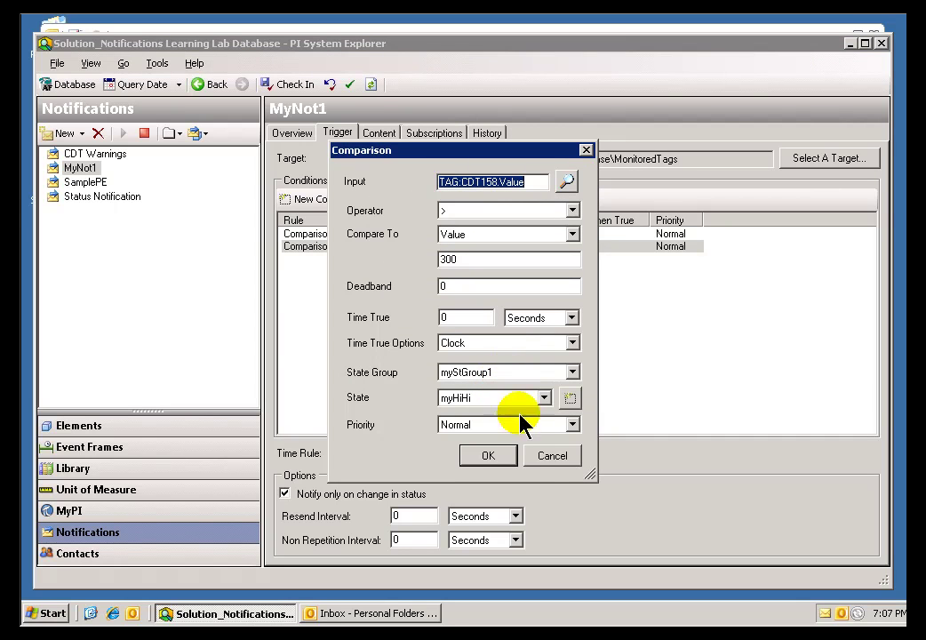
click(545, 464)
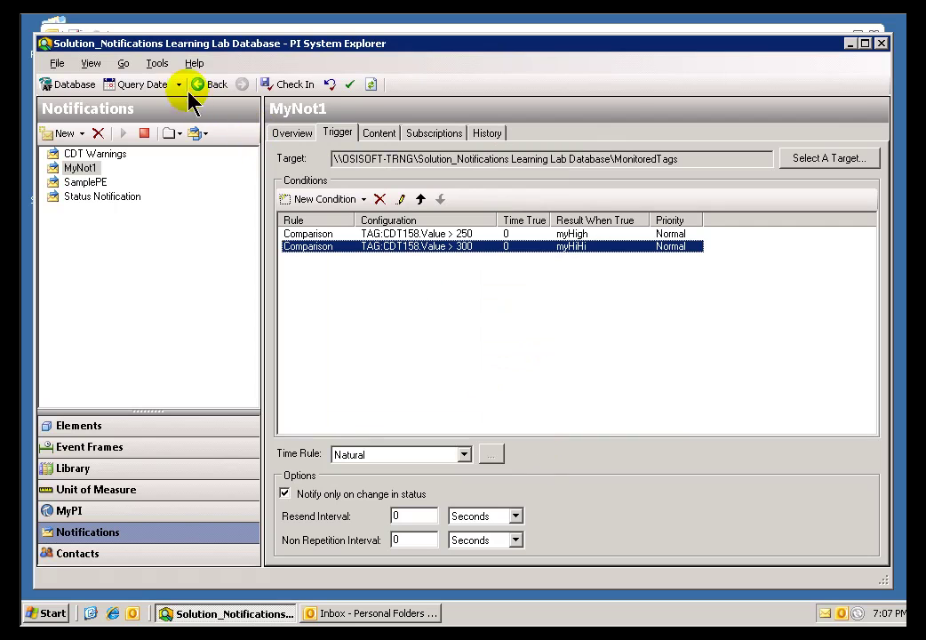
Review the order of the states in myStGroup1 in the notification settings, leaving the configuration unchanged.
click(158, 63)
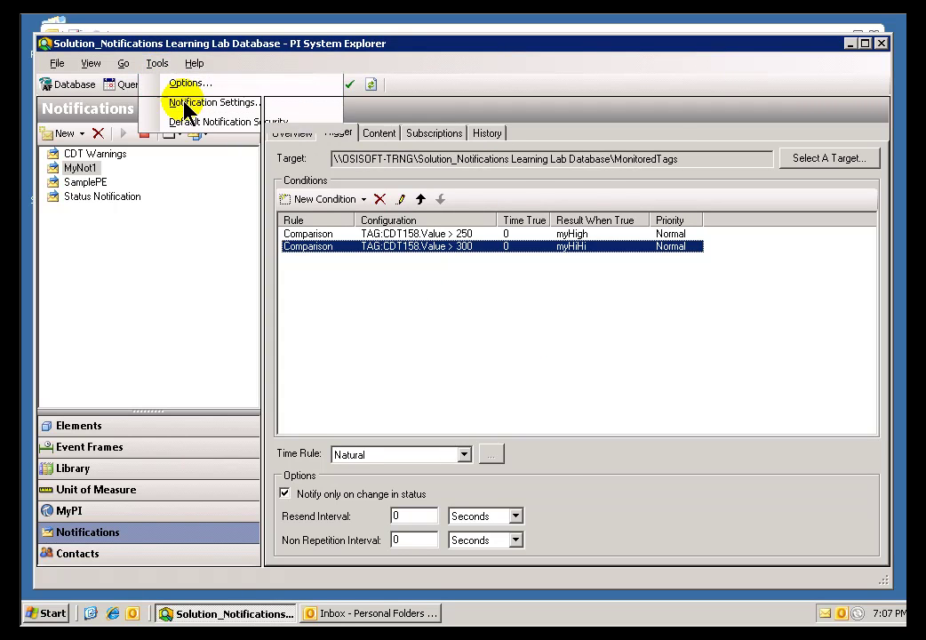
click(184, 102)
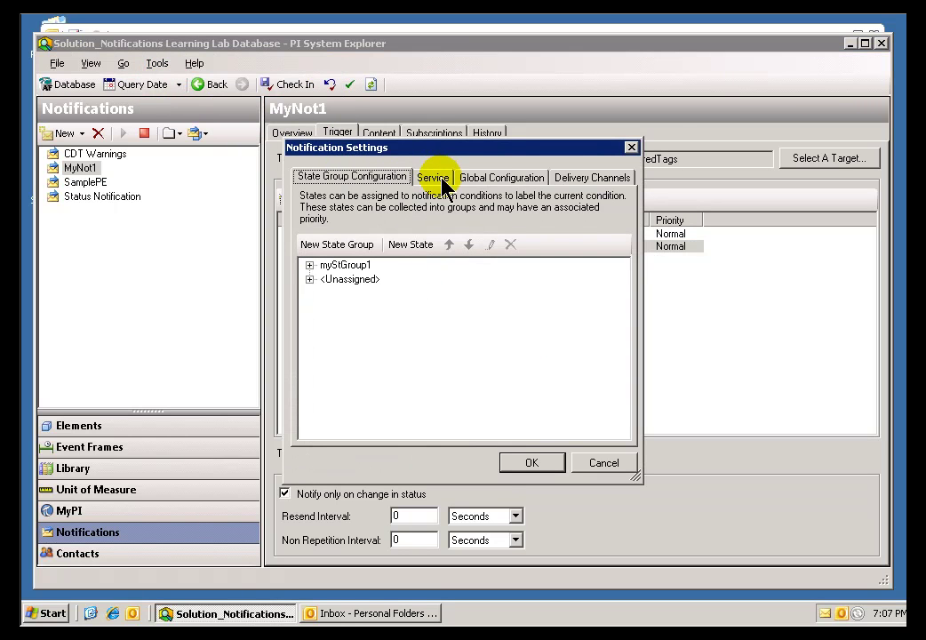
click(309, 265)
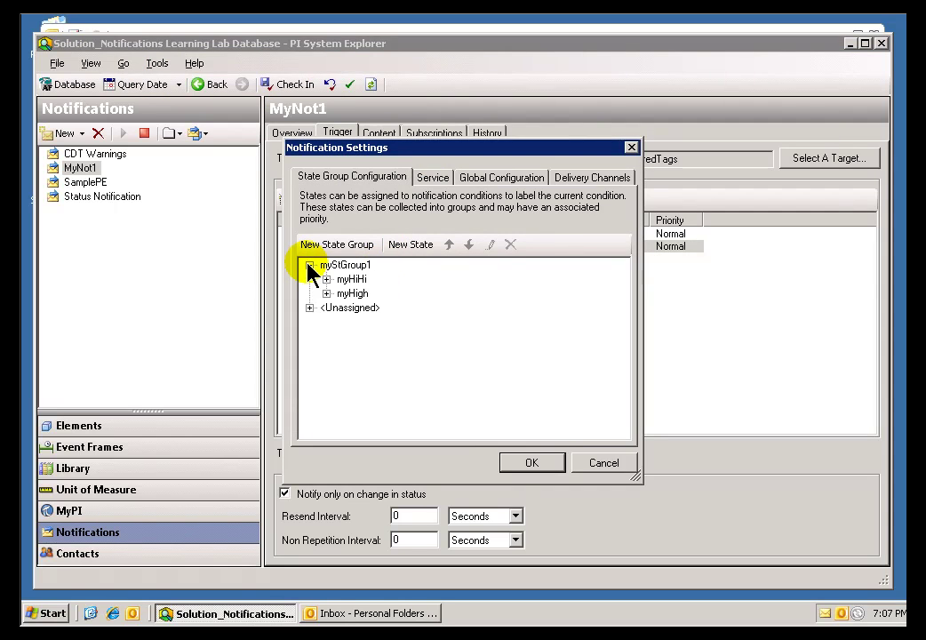
click(591, 461)
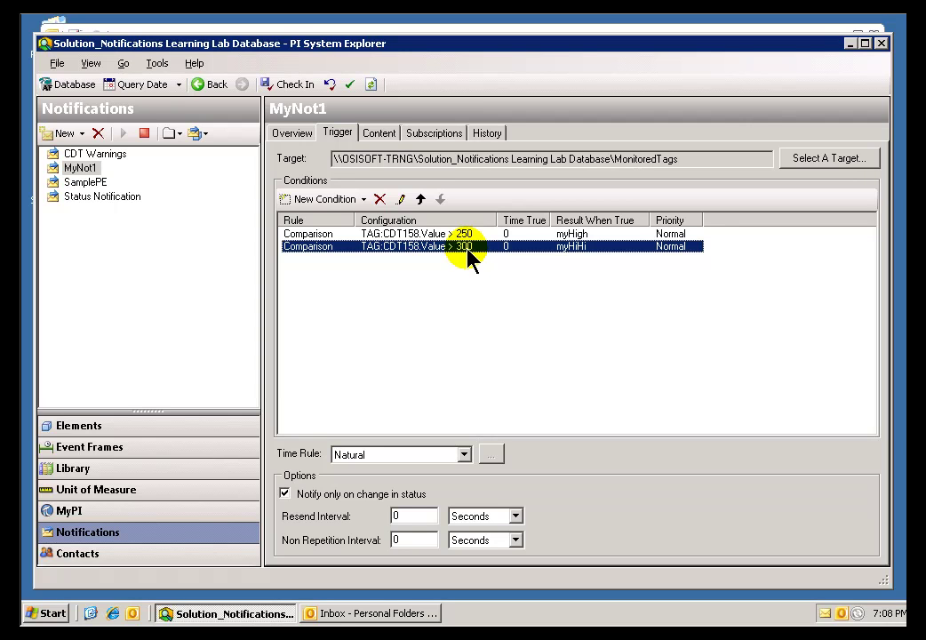
Open the notification history of MyNot1 and examine the actions recorded for its instances.
click(486, 138)
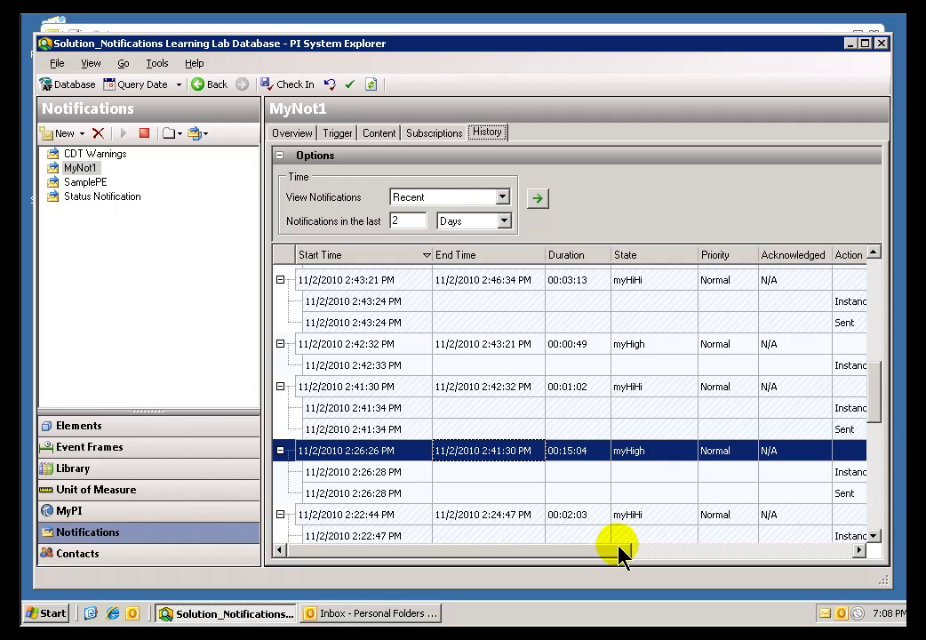
drag(630, 548, 703, 552)
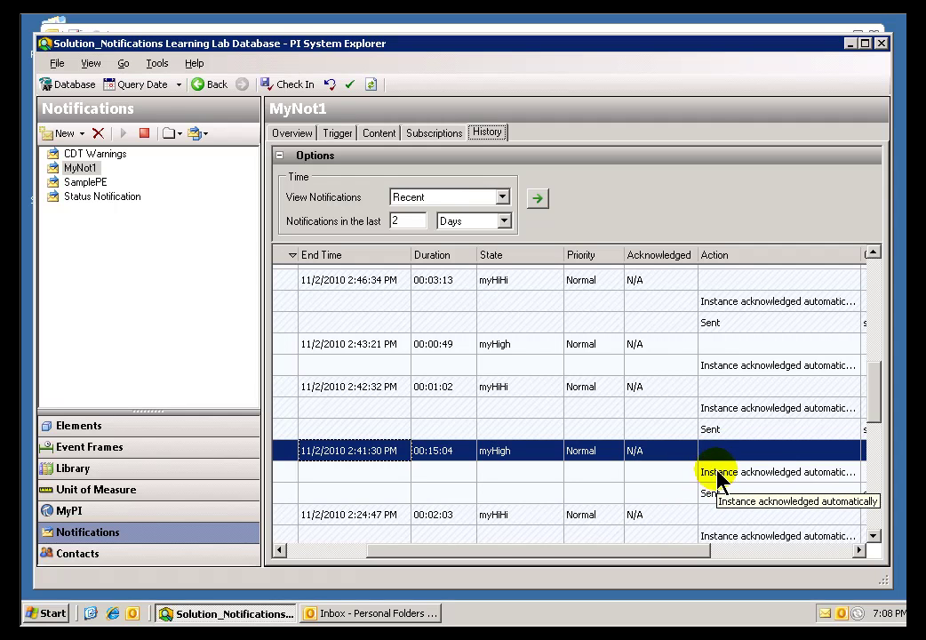
Hide the contact events in the MyNot1 history list and show them again.
right_click(427, 451)
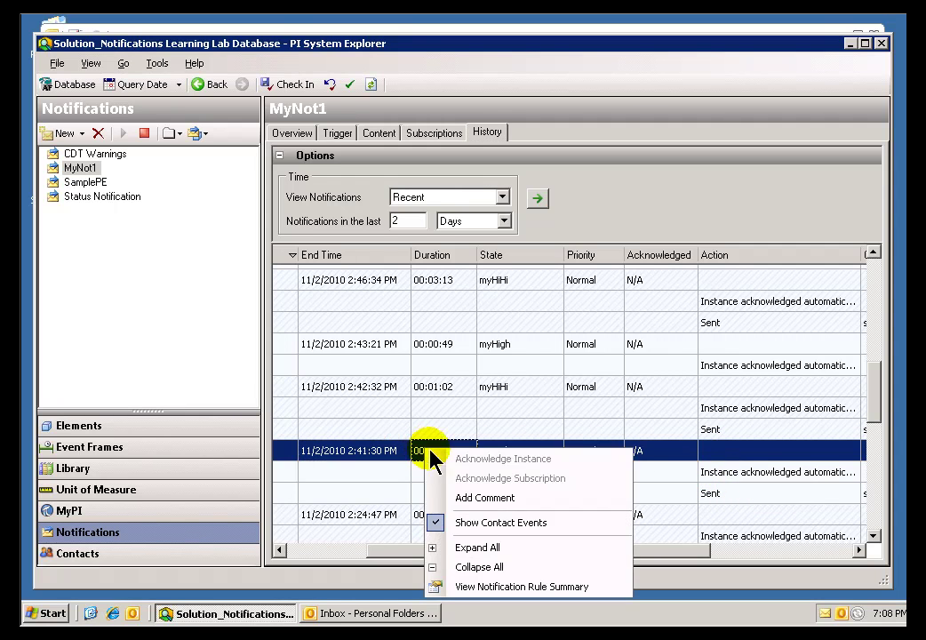
click(489, 523)
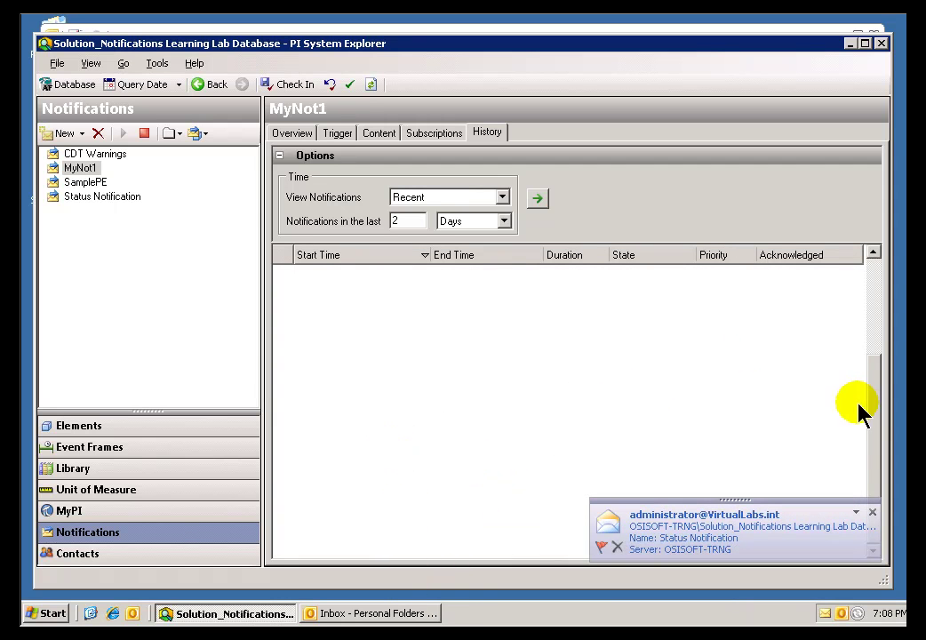
drag(875, 397, 879, 258)
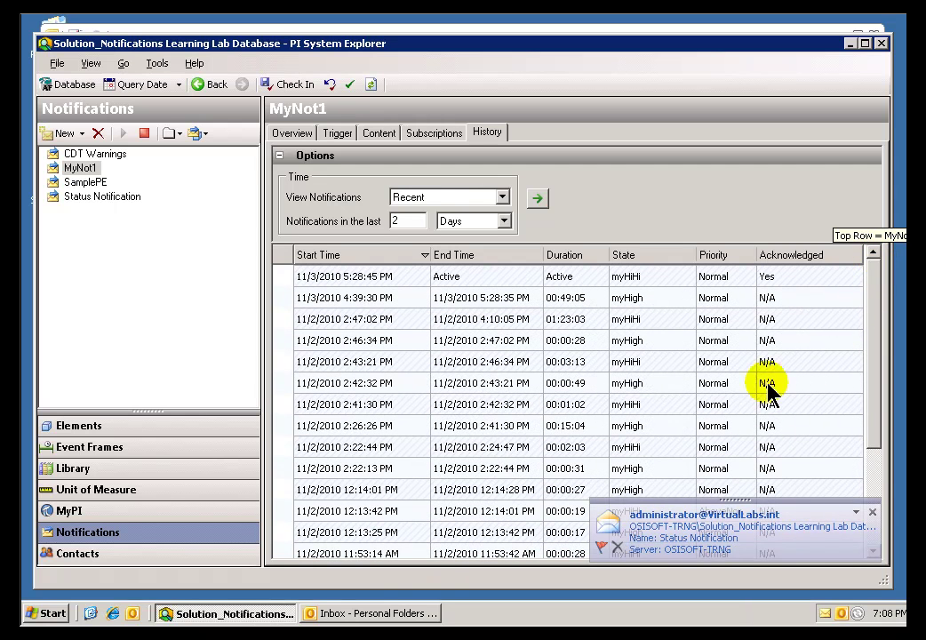
click(466, 420)
right_click(467, 422)
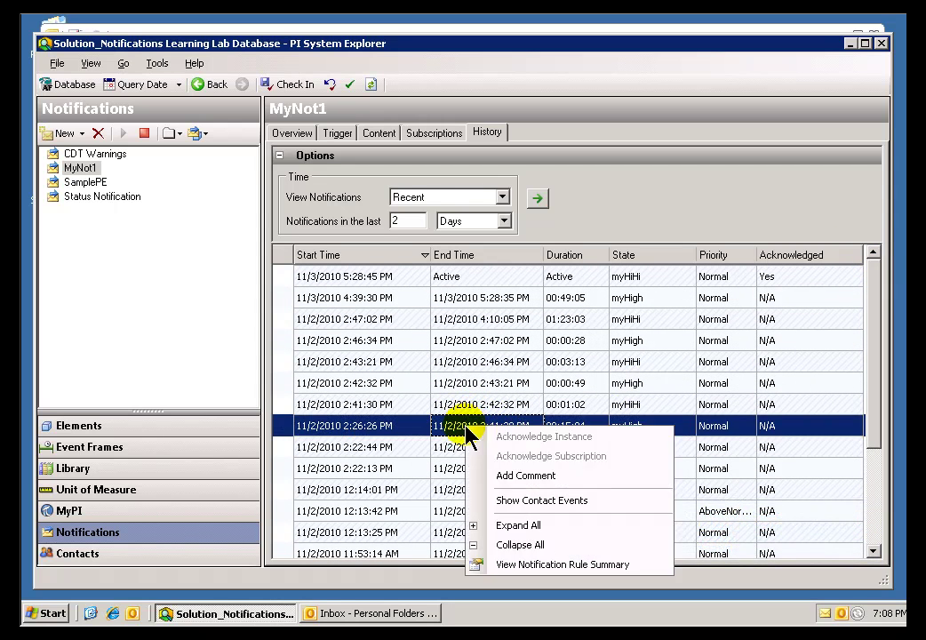
click(531, 503)
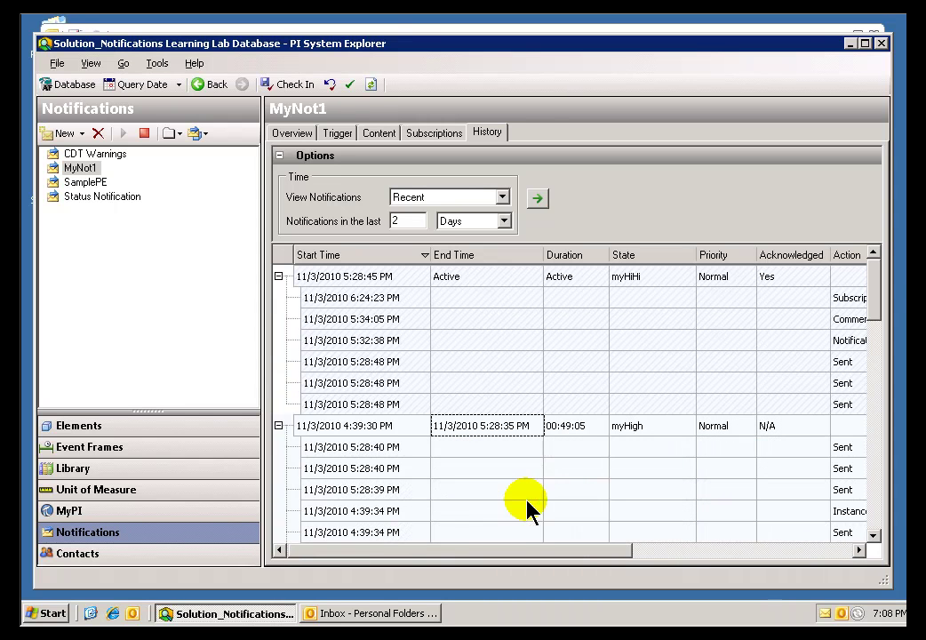
Find the myHigh instance started 11/2/2010 2:26:26 PM and examine its recorded actions and contact method.
click(875, 496)
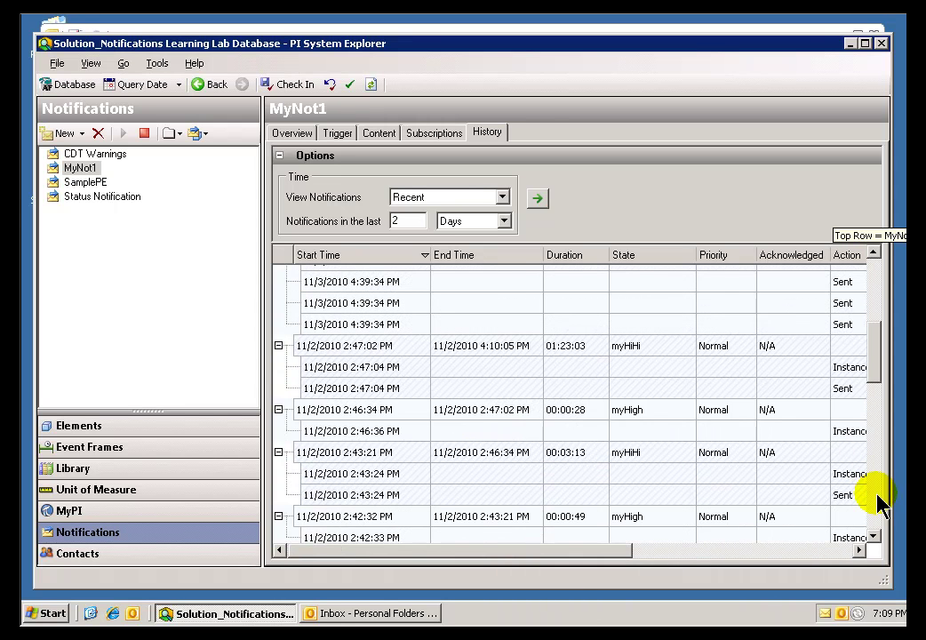
click(877, 500)
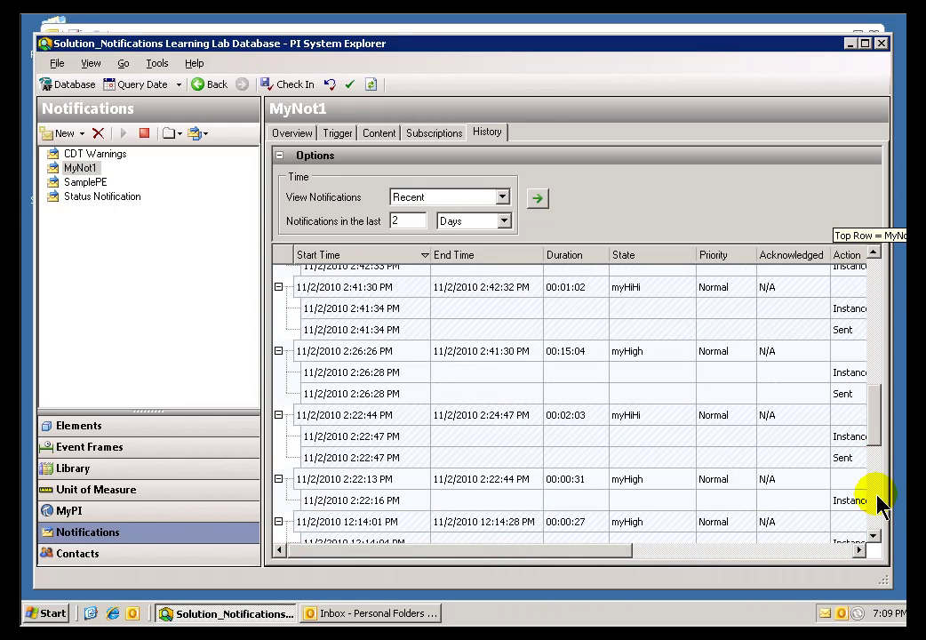
click(522, 353)
drag(612, 552, 768, 553)
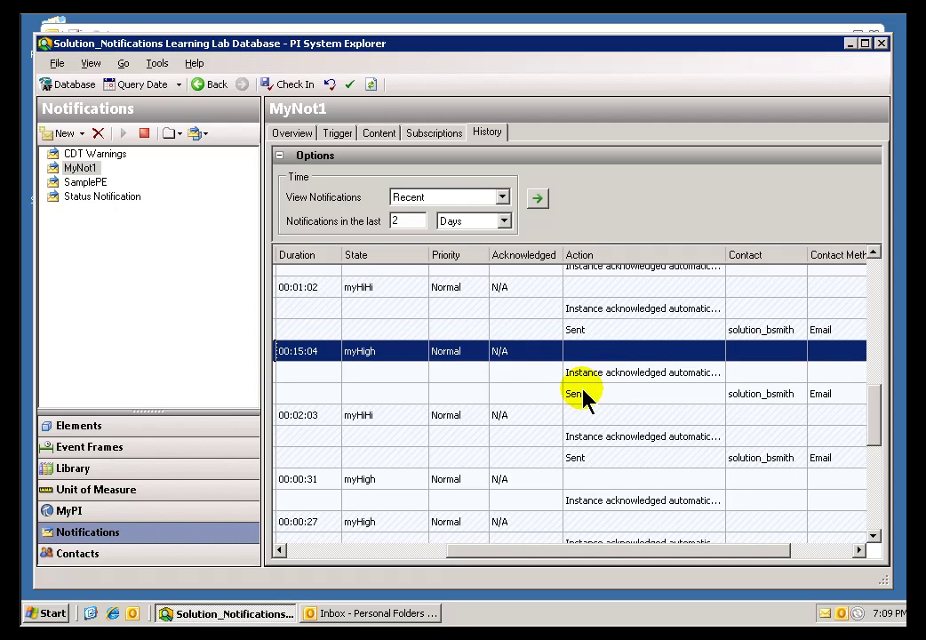
Examine the state, actions and contact method of the myHiHi instance started 11/2/2010 2:41:30 PM.
drag(573, 553, 464, 556)
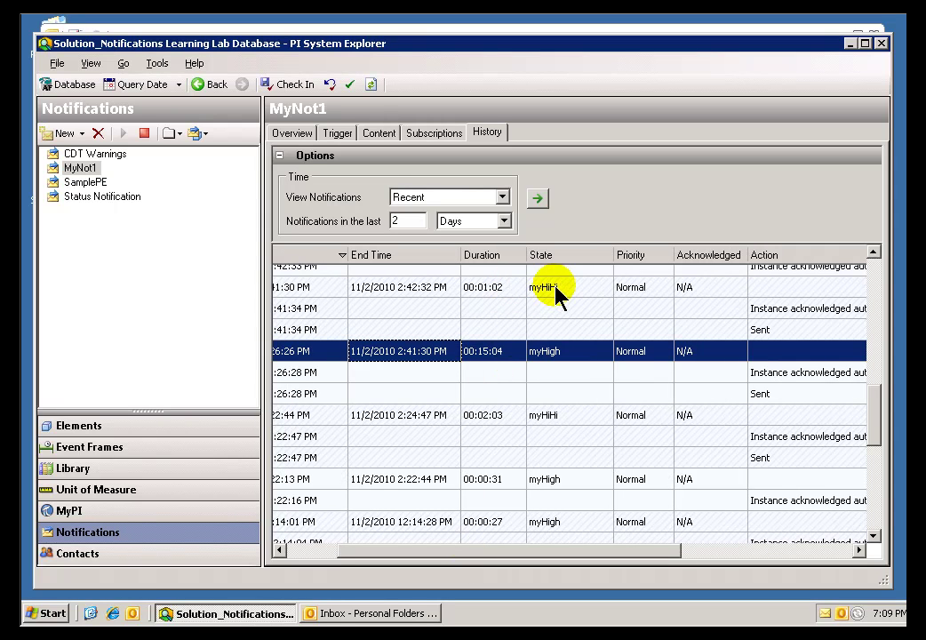
click(494, 295)
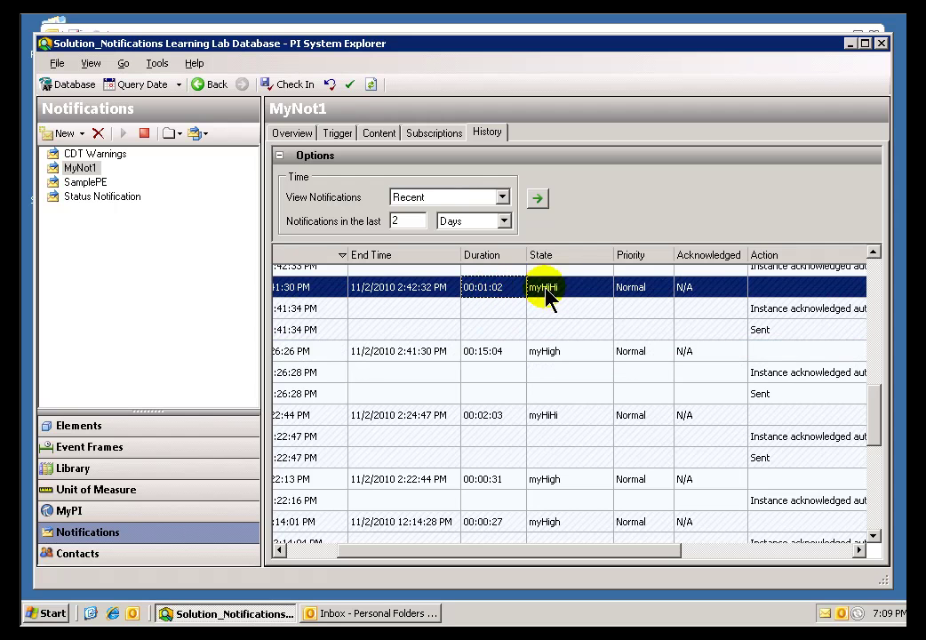
click(747, 552)
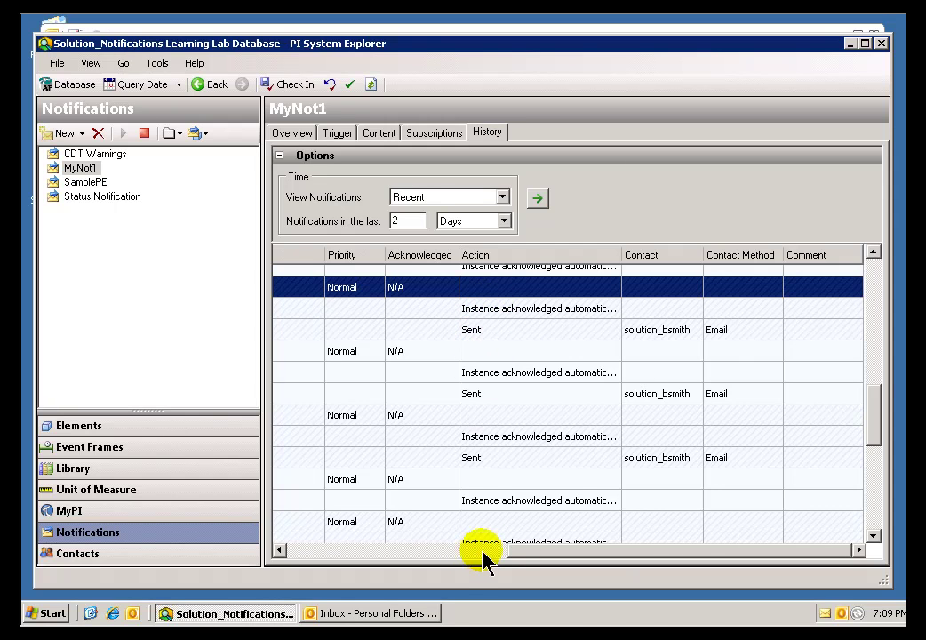
Examine the state and recorded actions of the myHigh instance started 11/2/2010 2:42:32 PM.
drag(550, 552, 385, 552)
drag(875, 410, 878, 372)
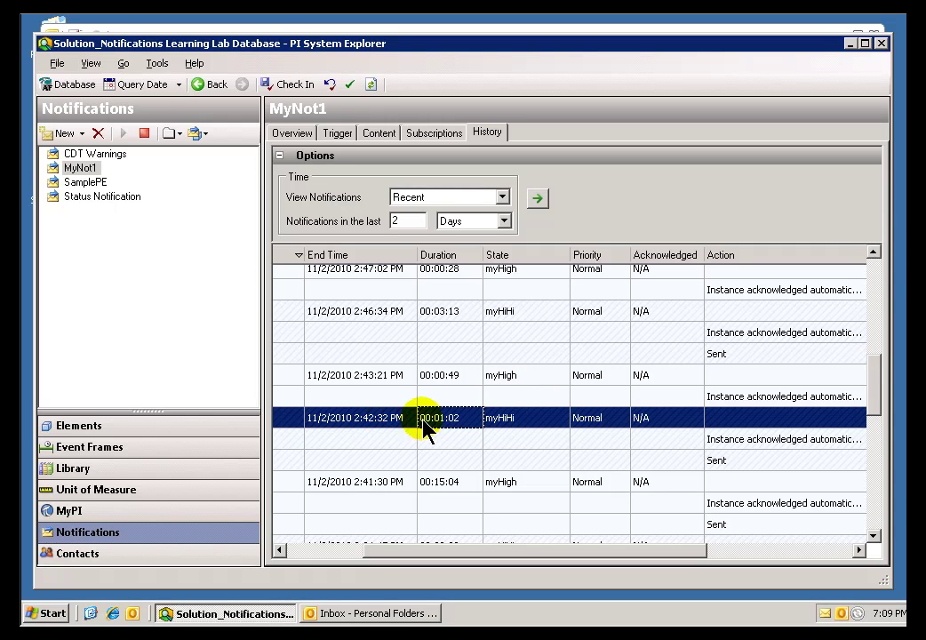
click(502, 378)
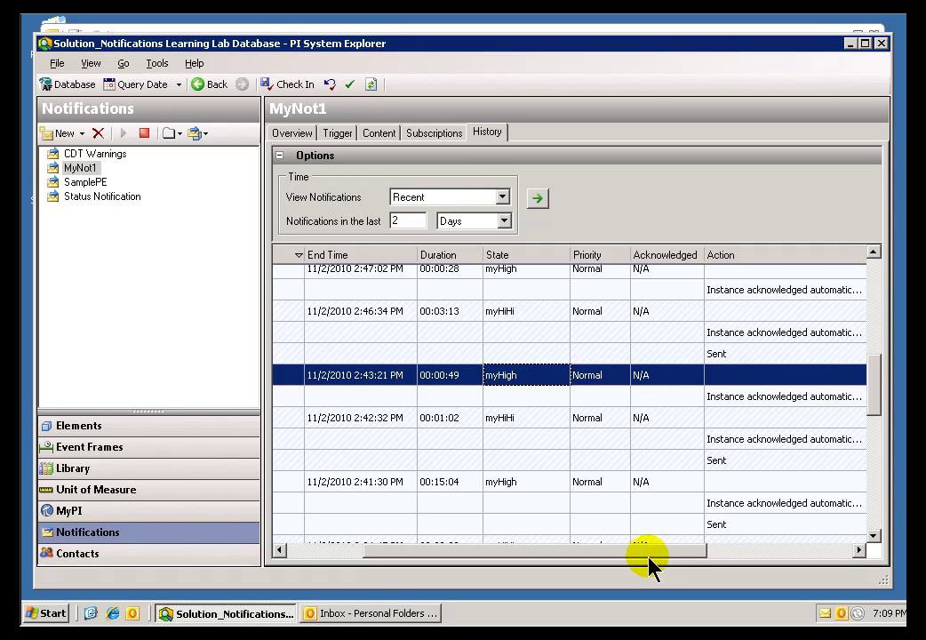
drag(646, 561, 784, 549)
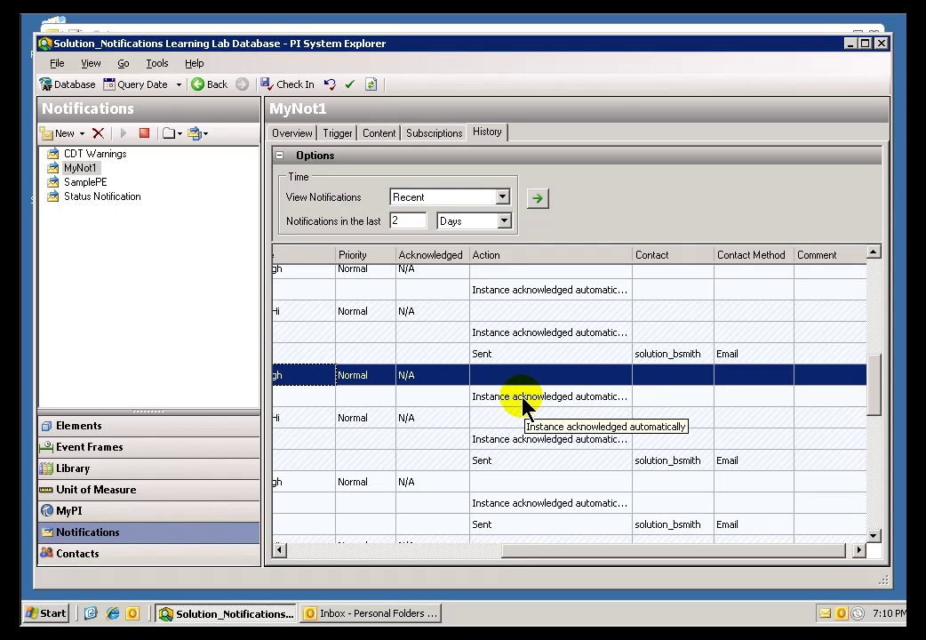
Examine the myHiHi instance started 11/2/2010 2:43:21 PM and select its Sent event.
drag(548, 560, 441, 556)
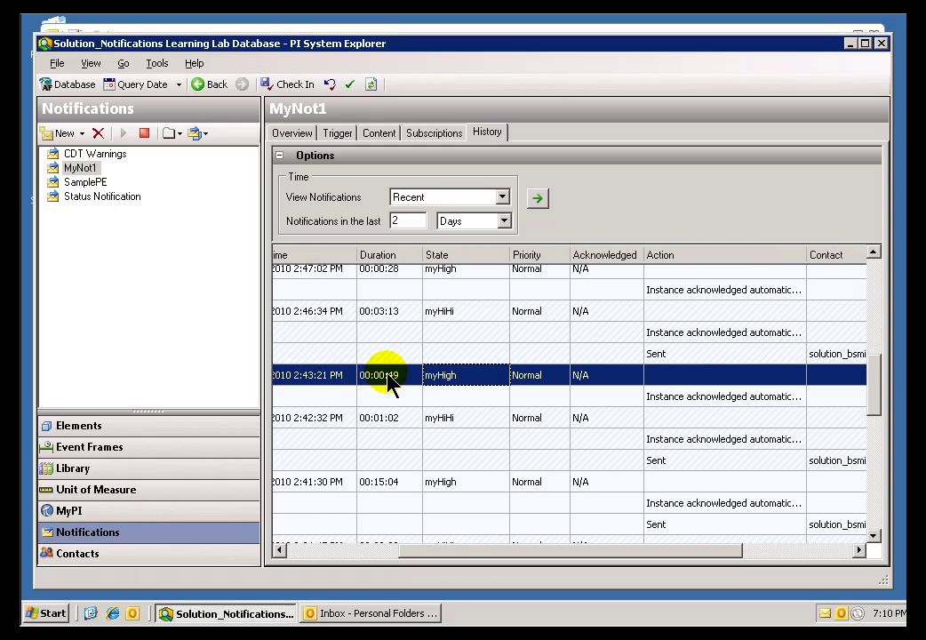
click(387, 316)
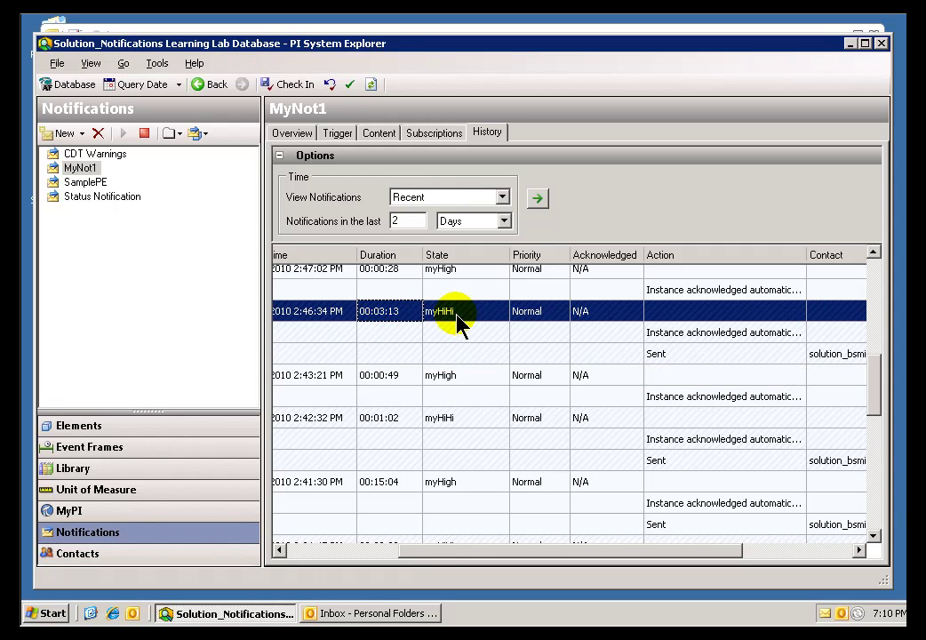
drag(713, 558, 832, 553)
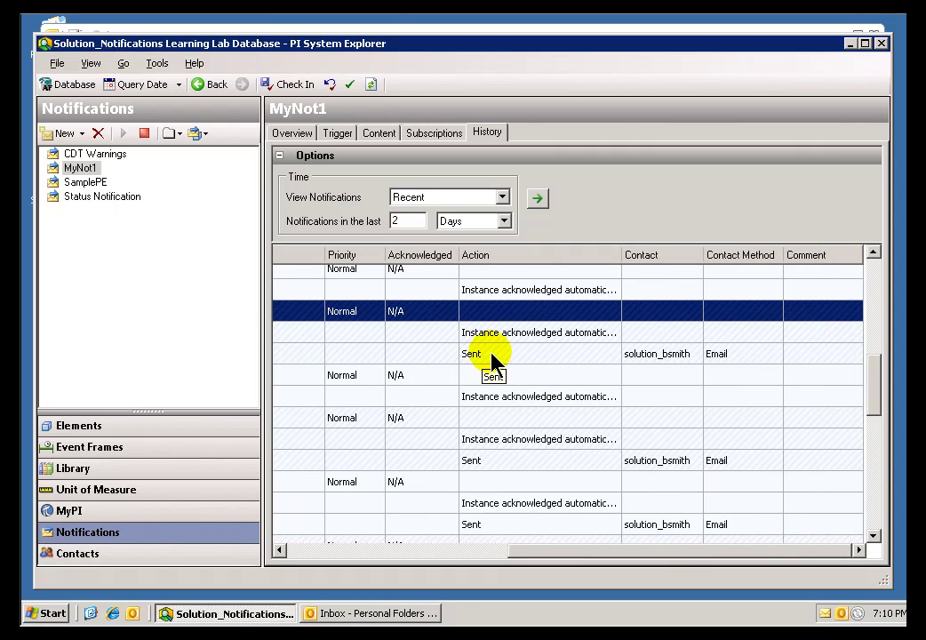
click(492, 355)
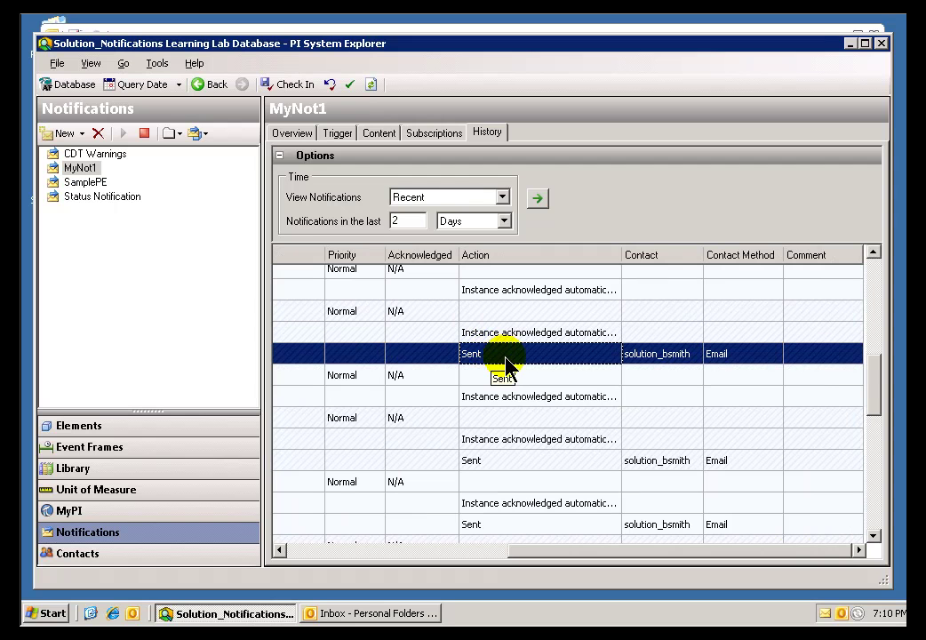